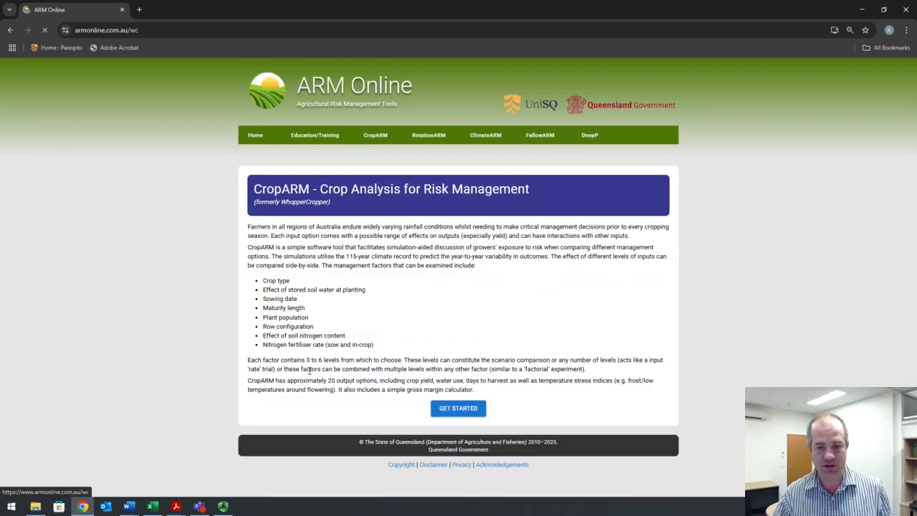
Step: Start a CropARM analysis and choose the Queensland Demo site
left_click(458, 409)
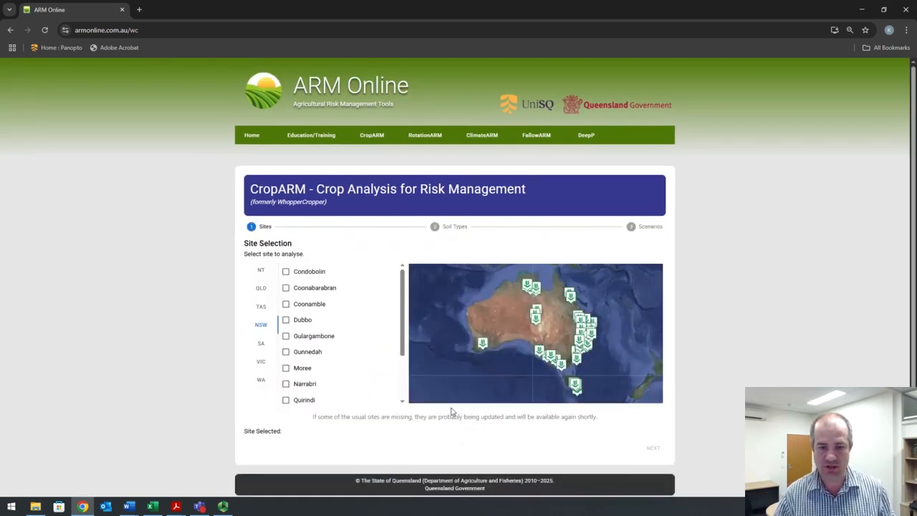
left_click(261, 288)
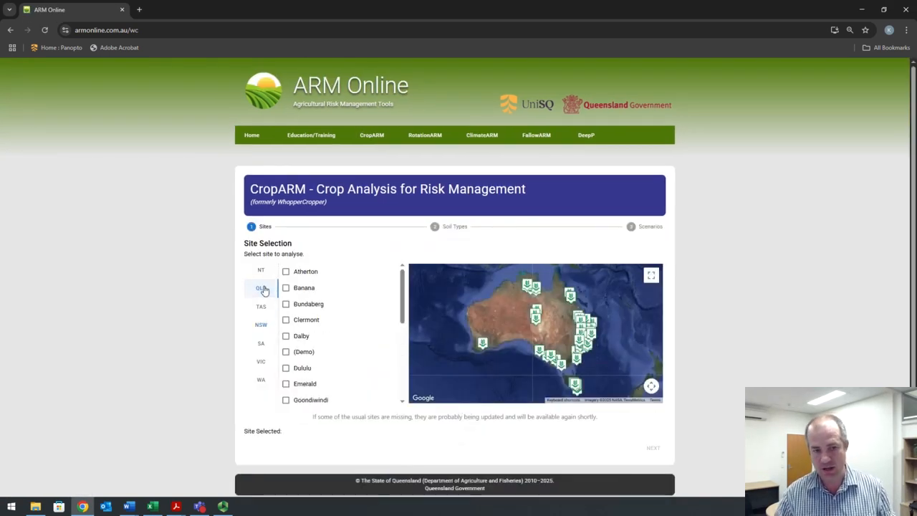
left_click(286, 352)
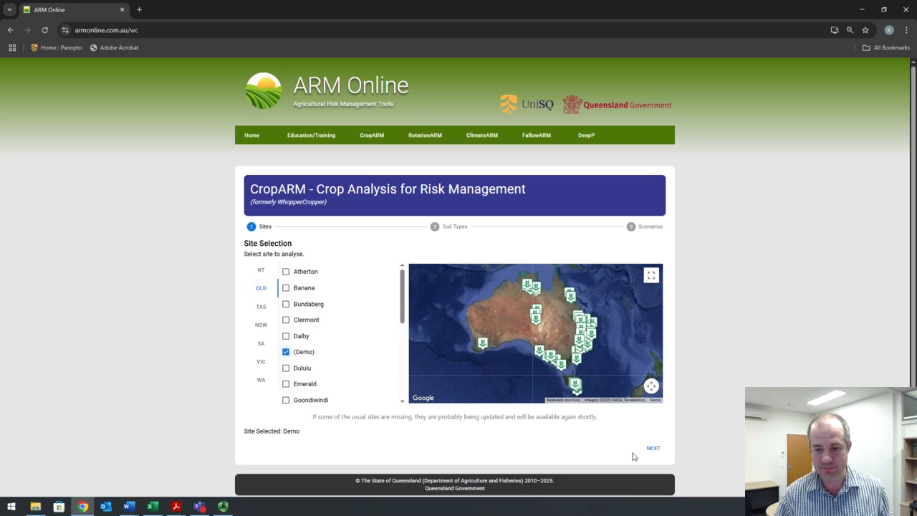
left_click(653, 448)
Step: Choose the South Vertisol 240 (PAWC: 240mm) soil for the Demo site and proceed to scenario creation
left_click(329, 300)
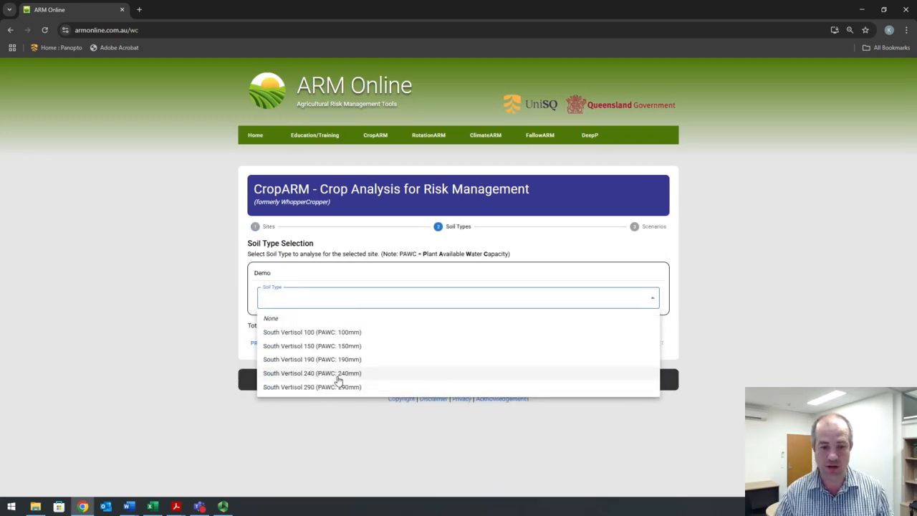
left_click(338, 380)
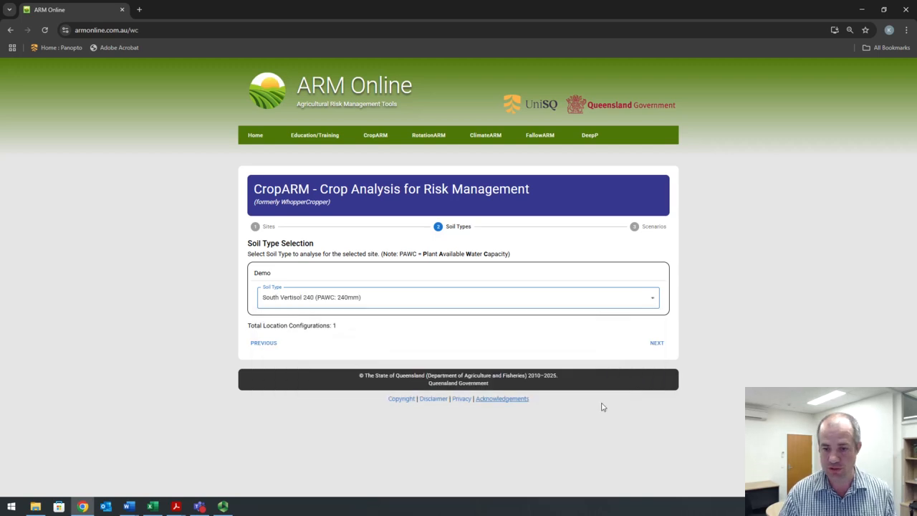
left_click(657, 347)
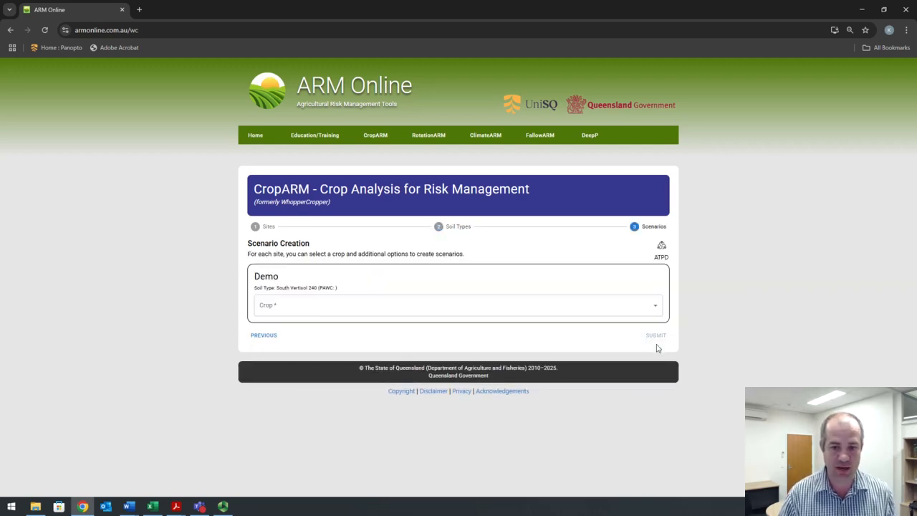
Step: Choose wheat as the crop, with initial soil N 25 kg/ha, initial water content 60% and the Janz cultivar
left_click(412, 301)
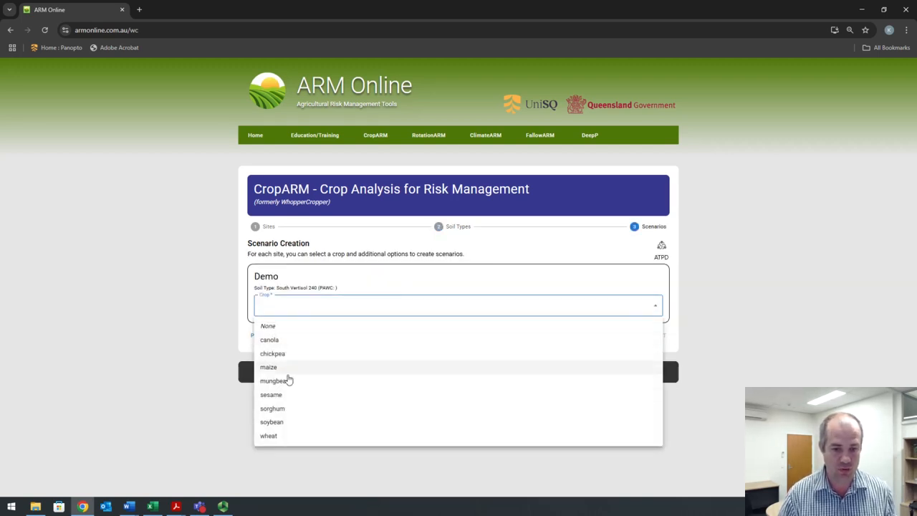
left_click(275, 435)
scroll(350, 387, "down", 2)
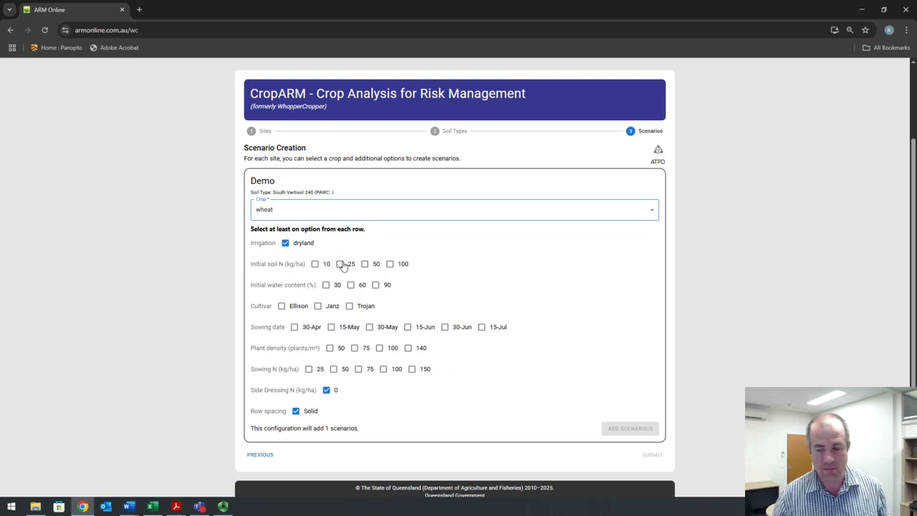
left_click(342, 265)
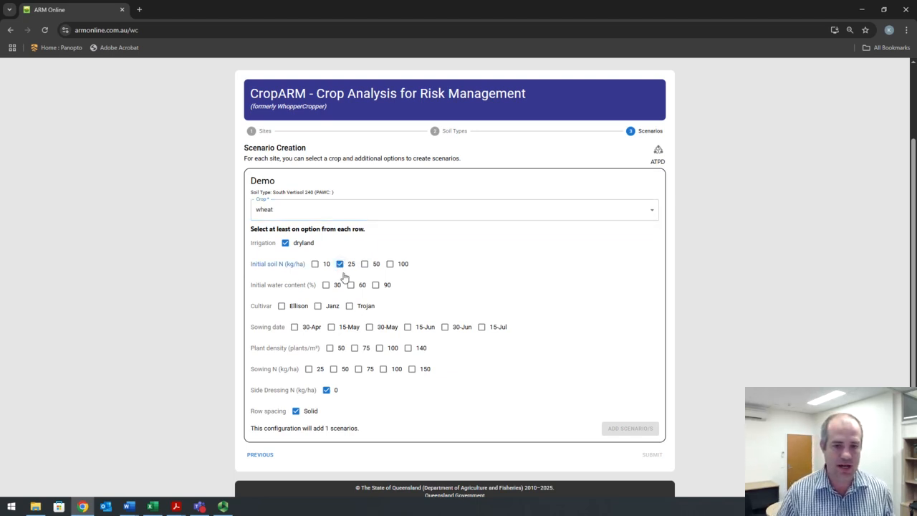
left_click(351, 286)
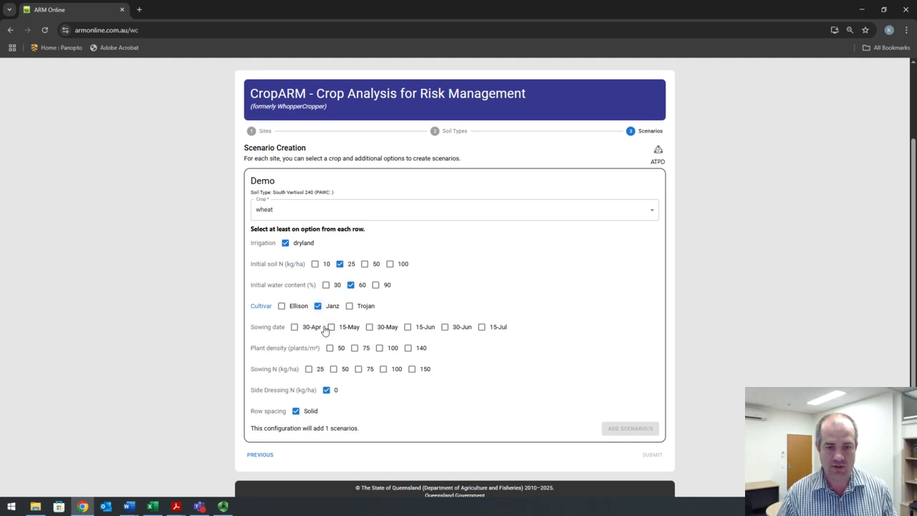
Step: Add scenarios for a 30-May sowing date, plant densities of 50 and 100 plants/m², and sowing N of 50 and 100 kg/ha
left_click(369, 327)
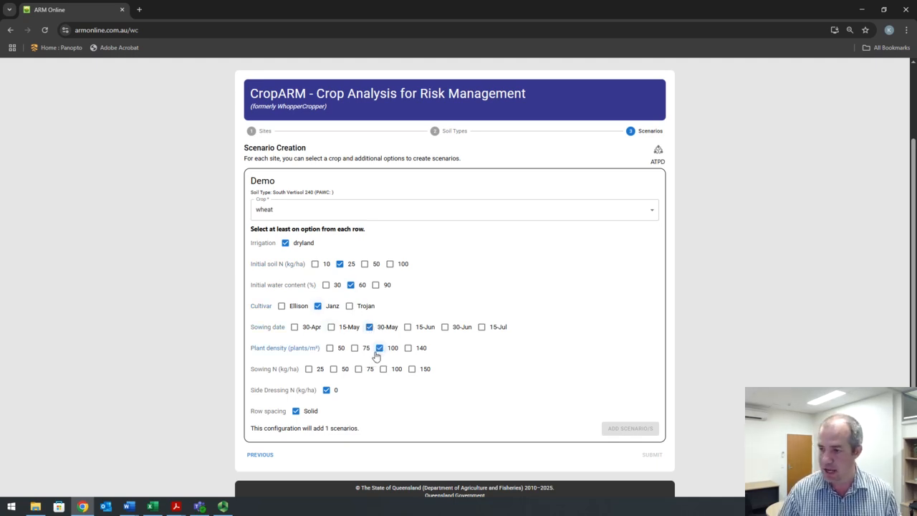
left_click(383, 369)
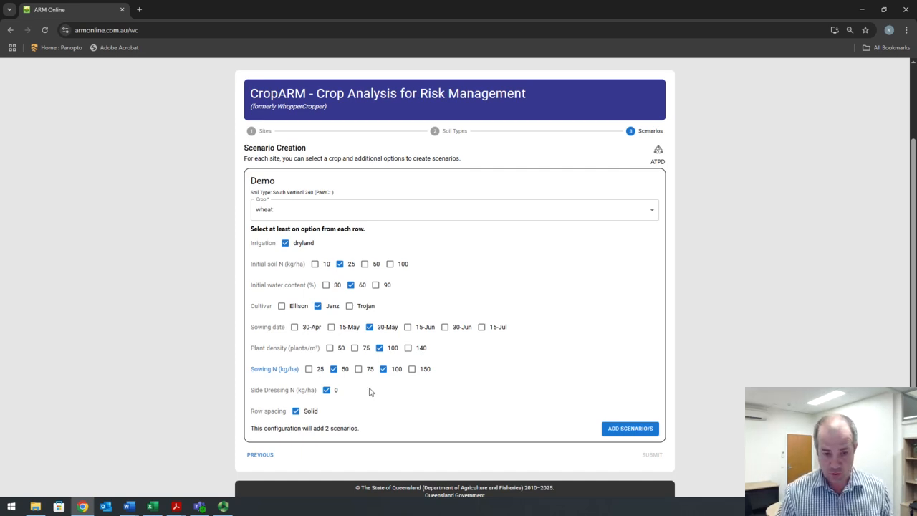
left_click(330, 349)
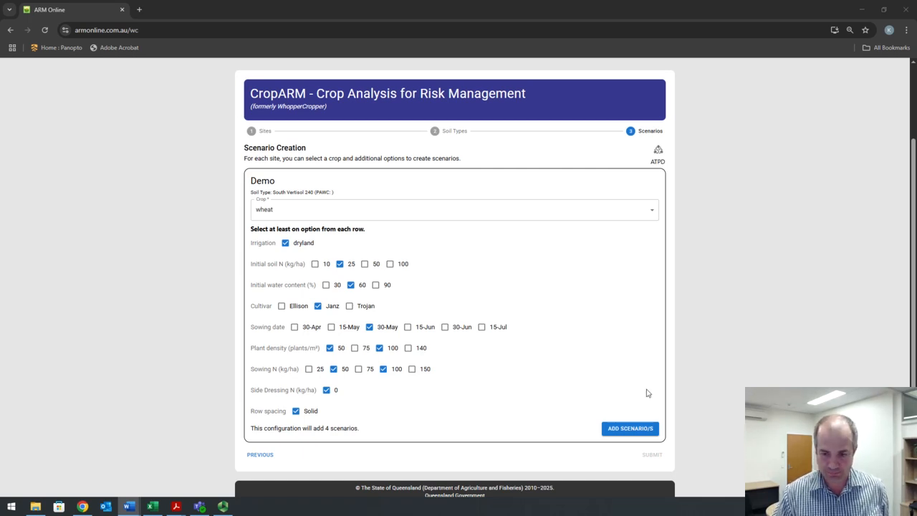
left_click(638, 432)
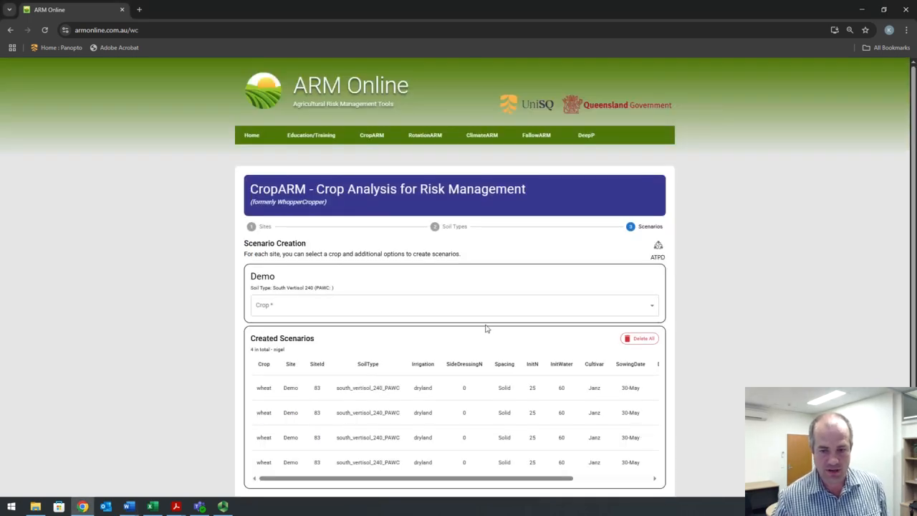
Step: Review the plant density and sowing N values of the created scenarios
left_click_drag(509, 485, 484, 480)
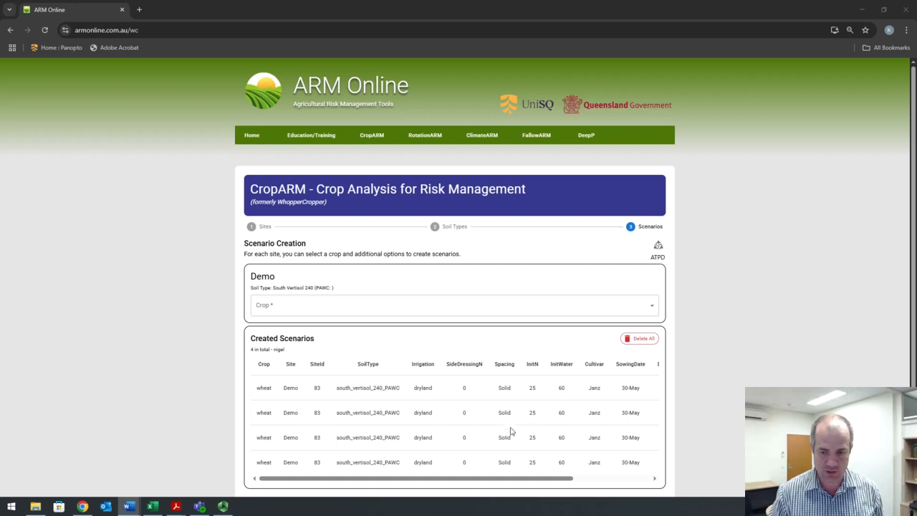
left_click_drag(513, 481, 516, 481)
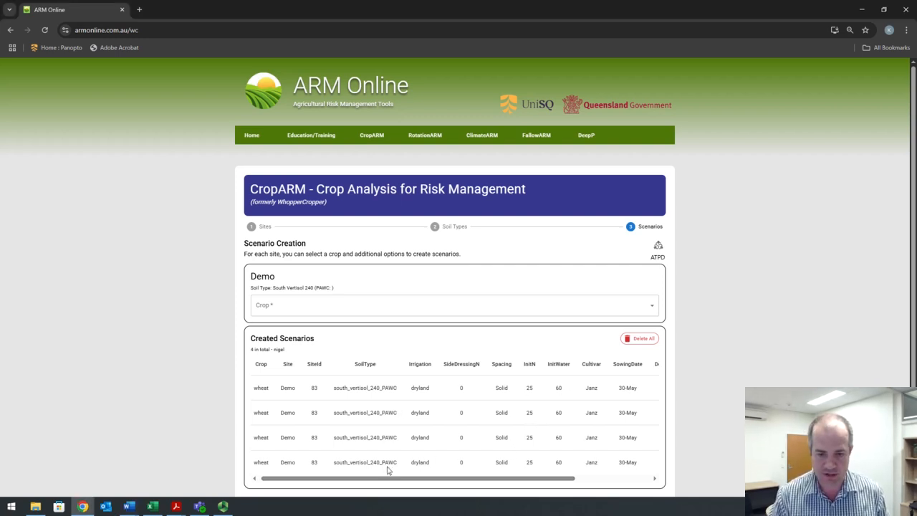
left_click_drag(401, 480, 461, 489)
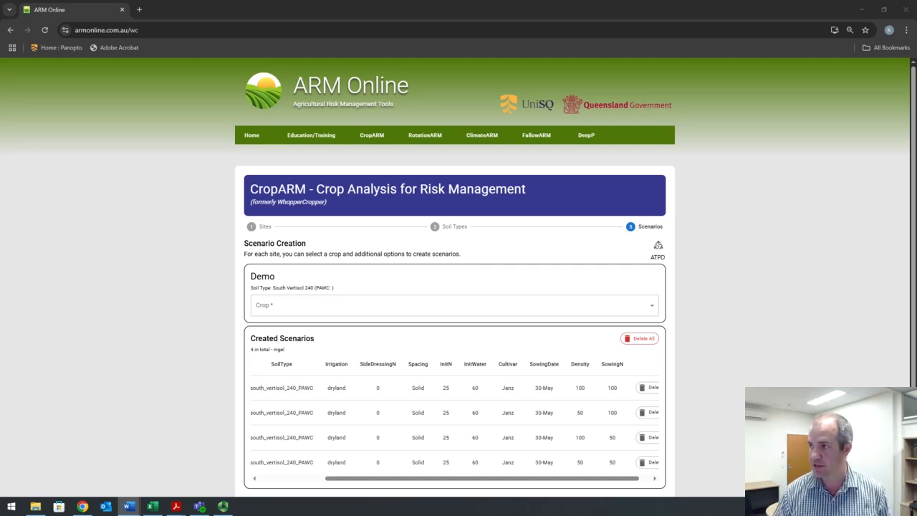
Step: Switch to the Word cropping decisions booklet and review the inputs recorded for the standard practices and three options
left_click_drag(916, 107, 504, 132)
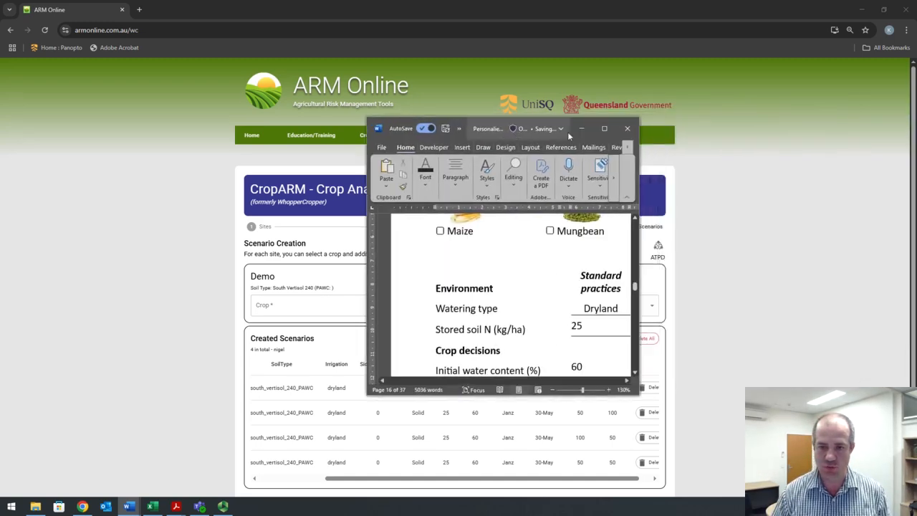
left_click(606, 132)
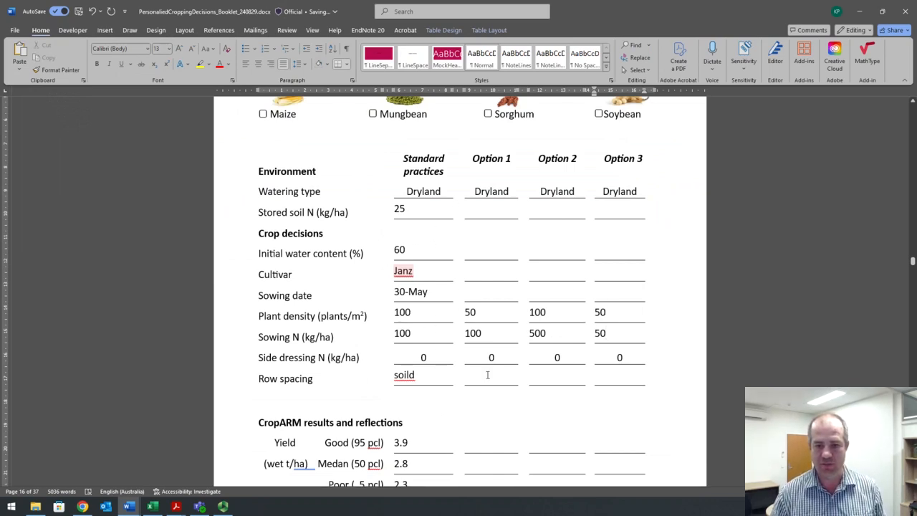
left_click_drag(609, 7, 916, 8)
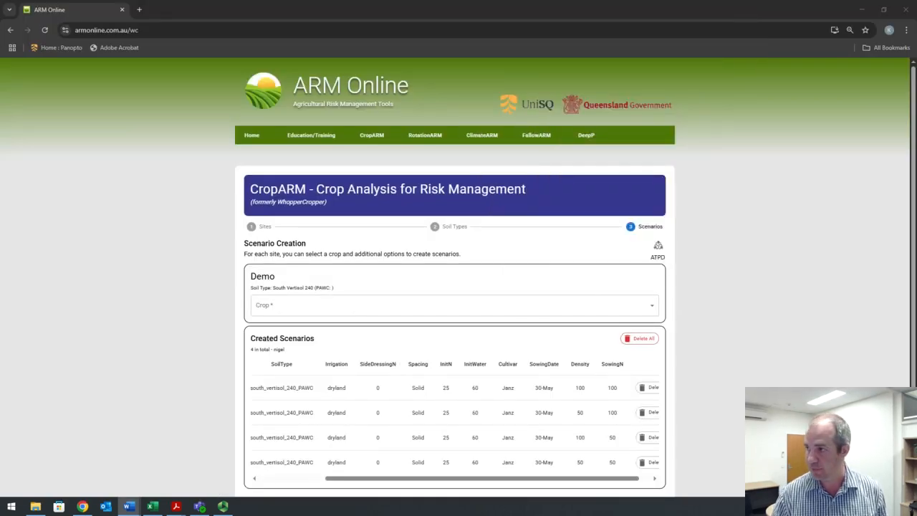
Step: Submit the created CropARM scenarios and bring up the density, sowing N and yield columns of the results table
scroll(413, 309, "down", 1)
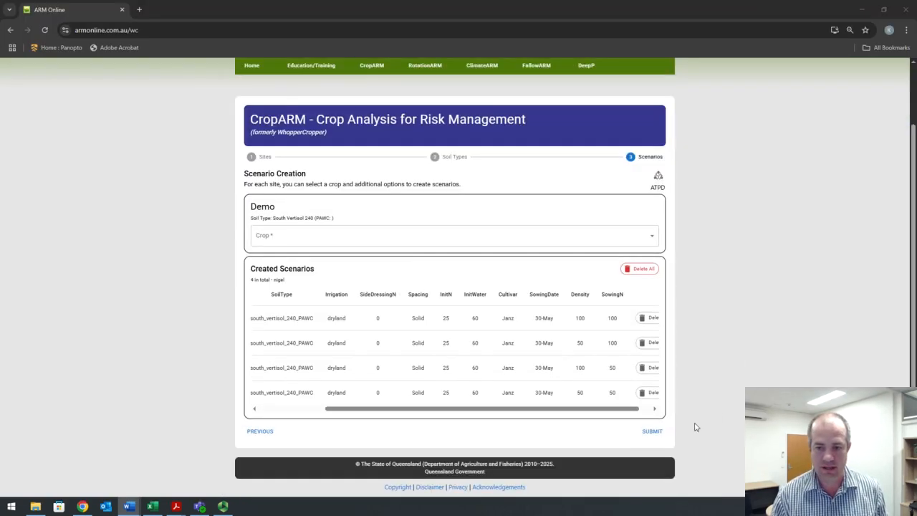
left_click(657, 432)
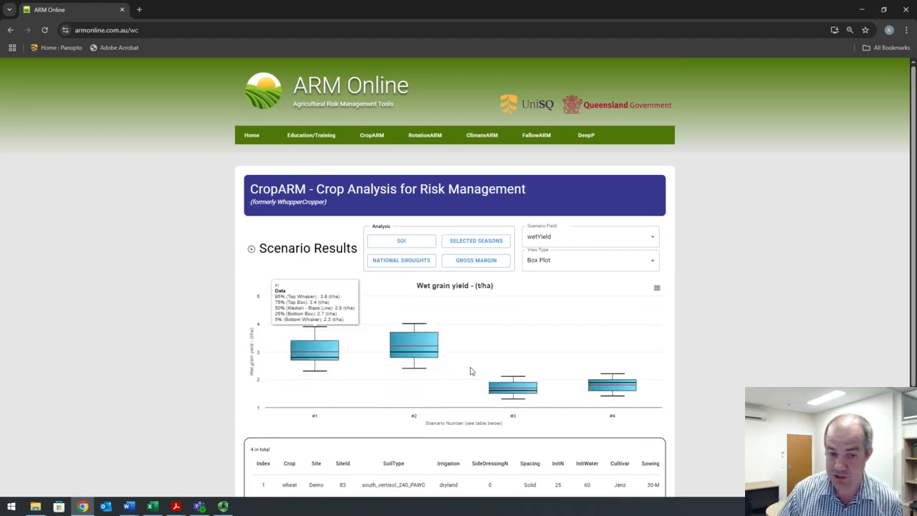
scroll(470, 365, "down", 2)
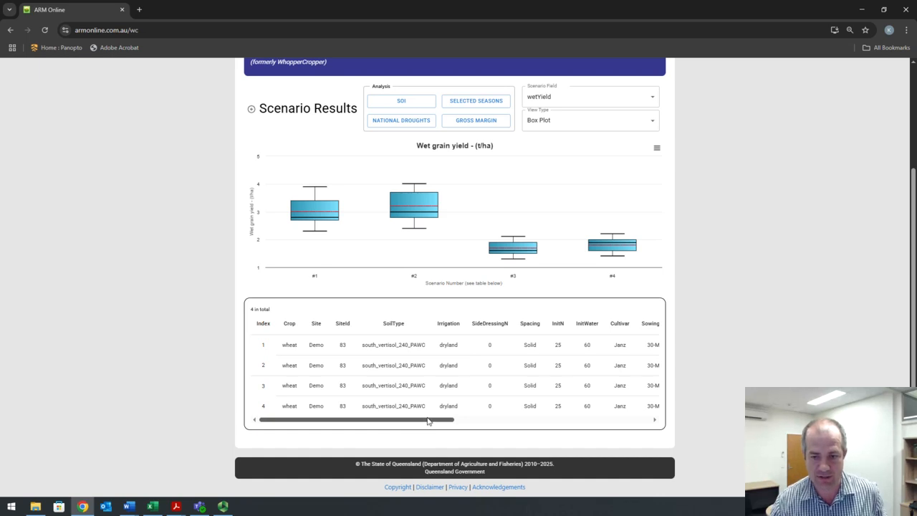
left_click_drag(428, 420, 502, 437)
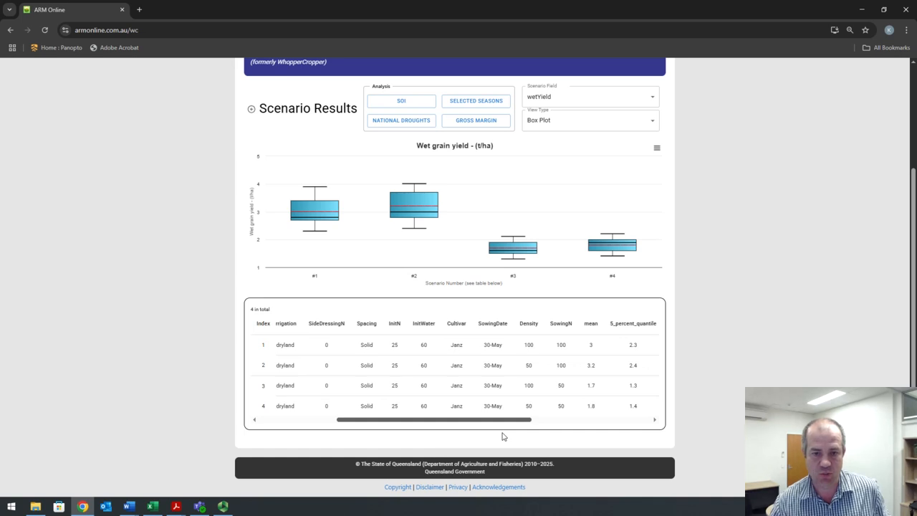
Step: Compare the wet grain yield percentiles of the four scenarios in the box plot against their density and sowing N
mouse_move(332, 222)
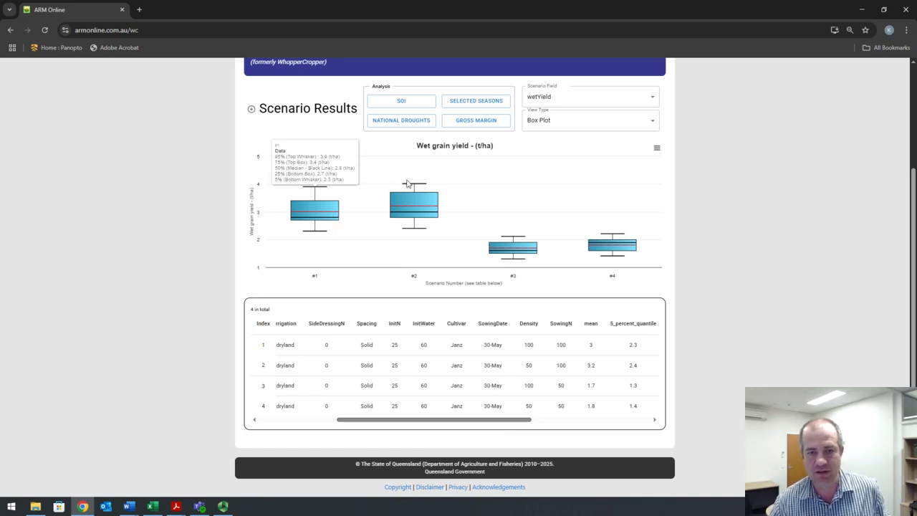
mouse_move(411, 187)
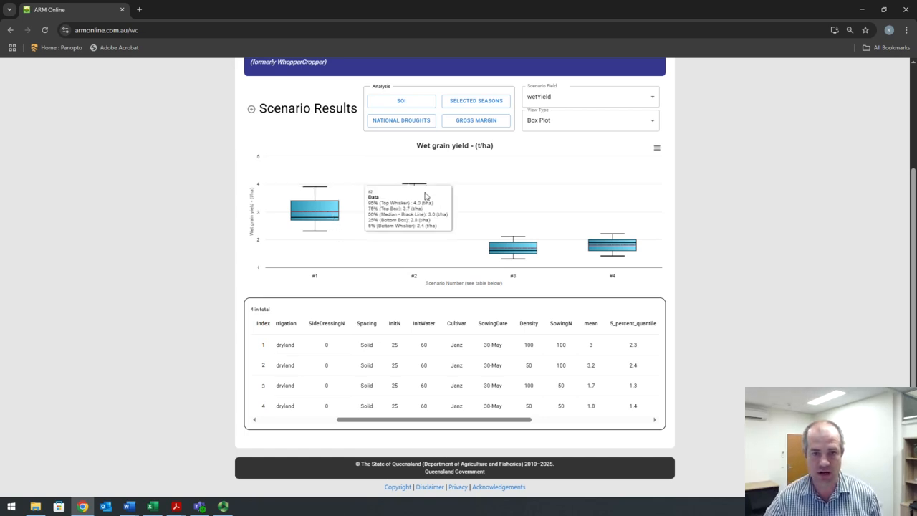
mouse_move(403, 219)
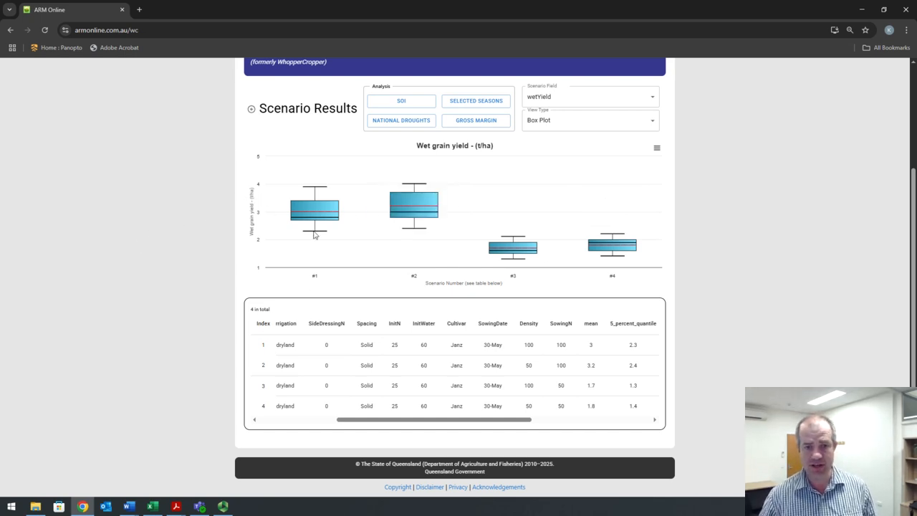
mouse_move(407, 221)
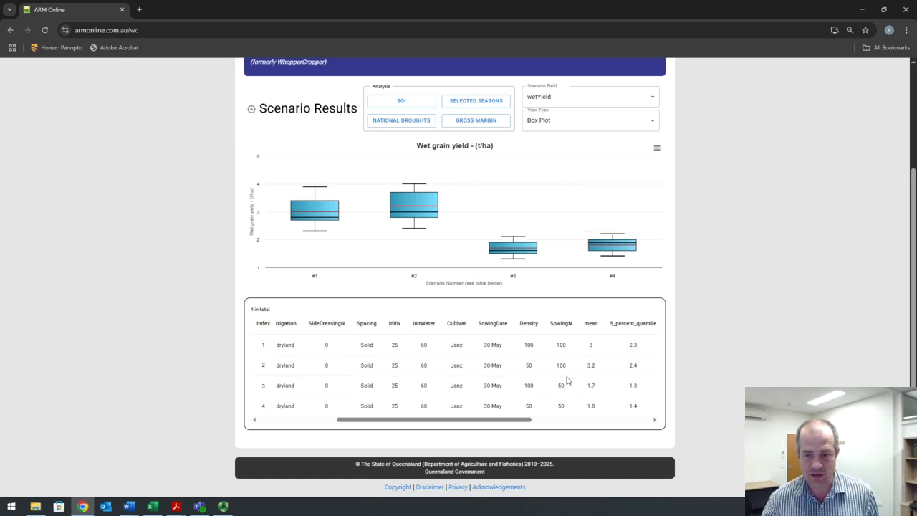
mouse_move(640, 239)
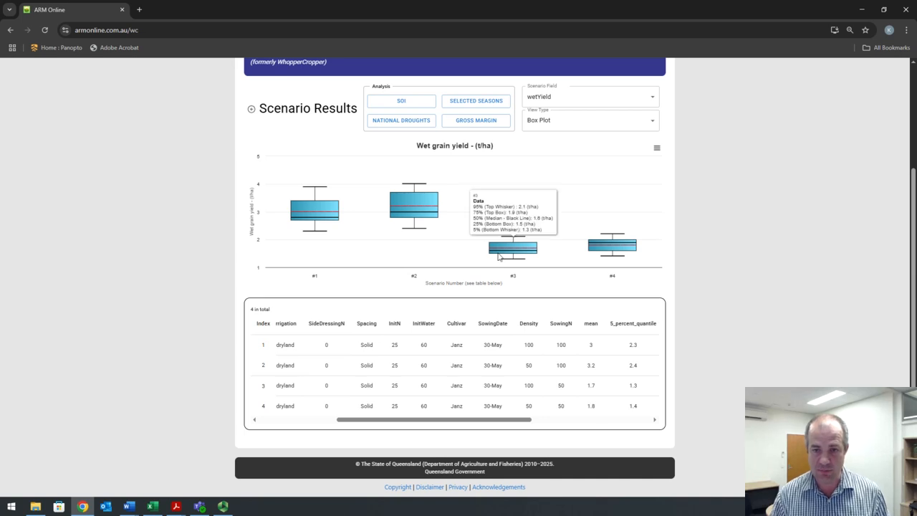
mouse_move(319, 215)
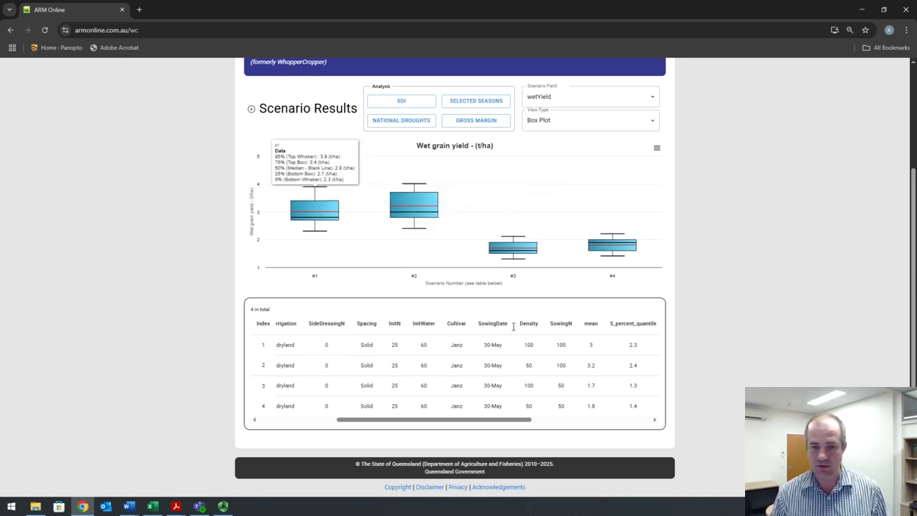
mouse_move(513, 248)
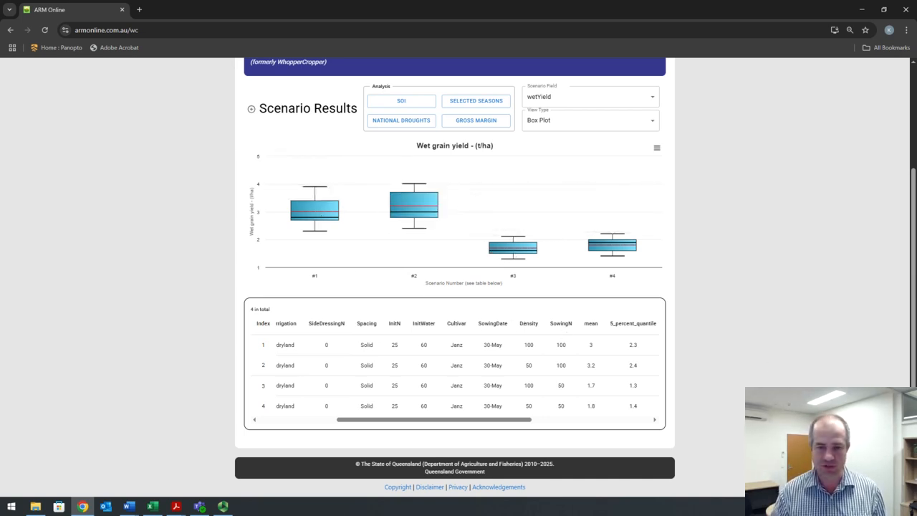
mouse_move(313, 175)
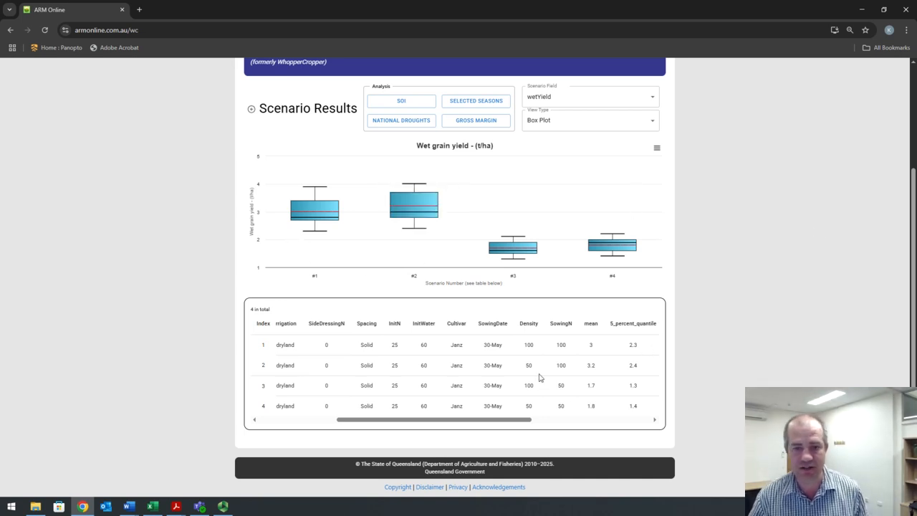
mouse_move(407, 209)
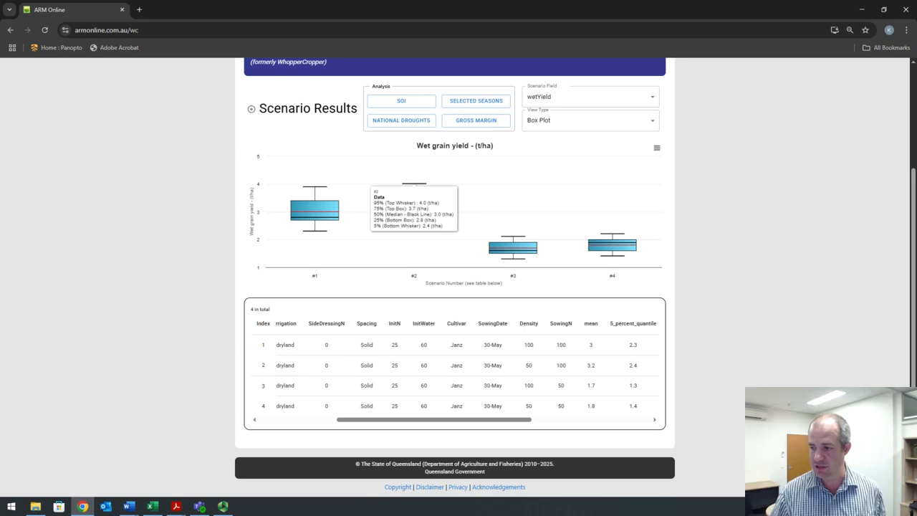
Step: Switch to the Word booklet and show its CropARM yield results table maximised
key("alt+Tab")
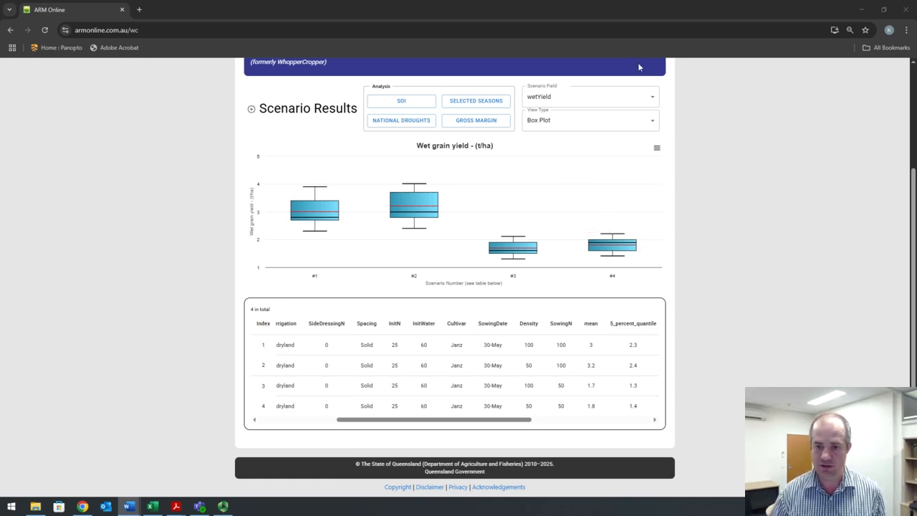
left_click_drag(638, 68, 448, 60)
left_click(554, 61)
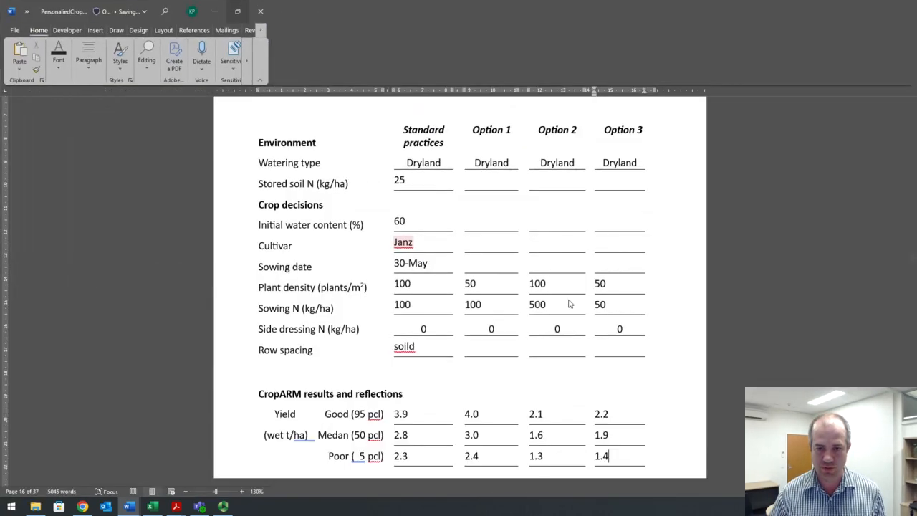
Step: Return to the CropARM results and apply a gross margin analysis, copying scenario 1's cost and price values to all scenarios
scroll(566, 323, "down", 3)
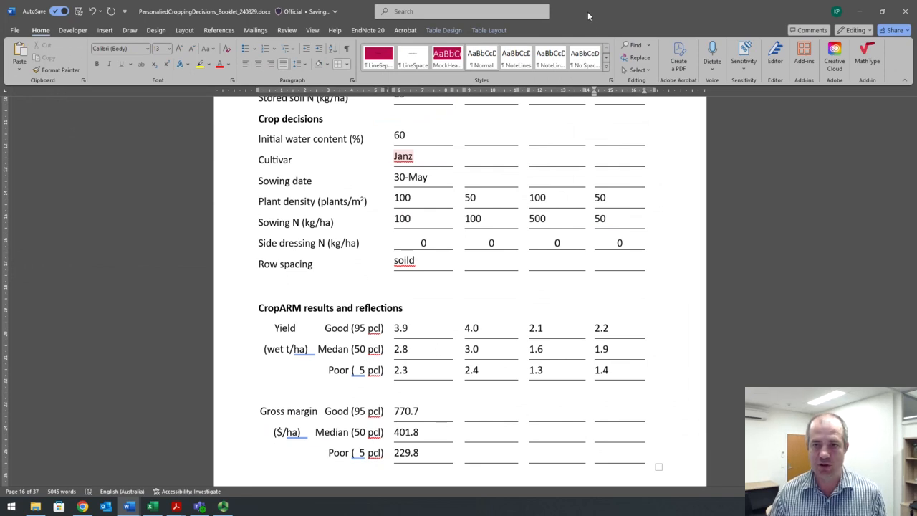
left_click_drag(588, 15, 916, 16)
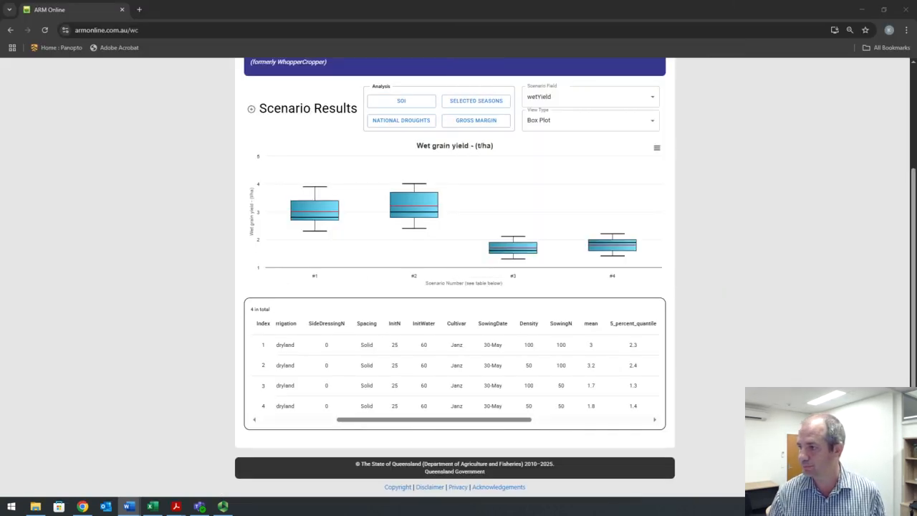
left_click(477, 121)
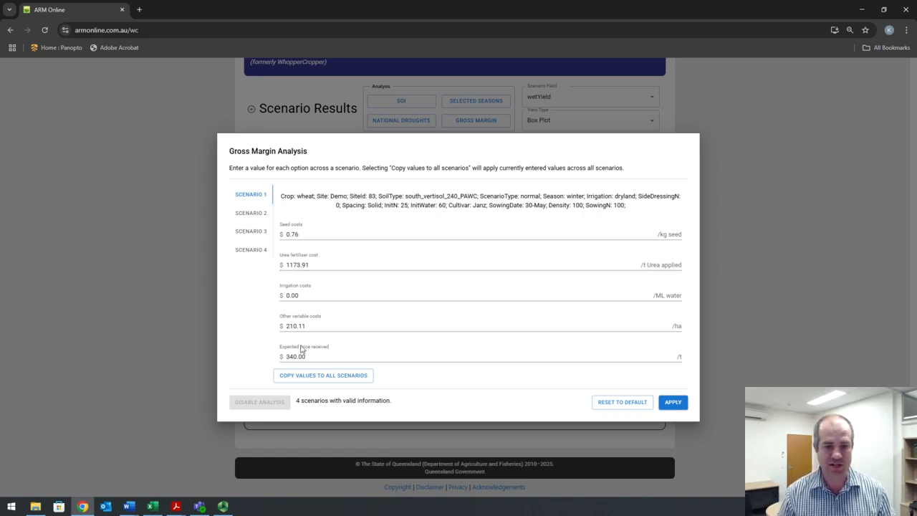
left_click(309, 378)
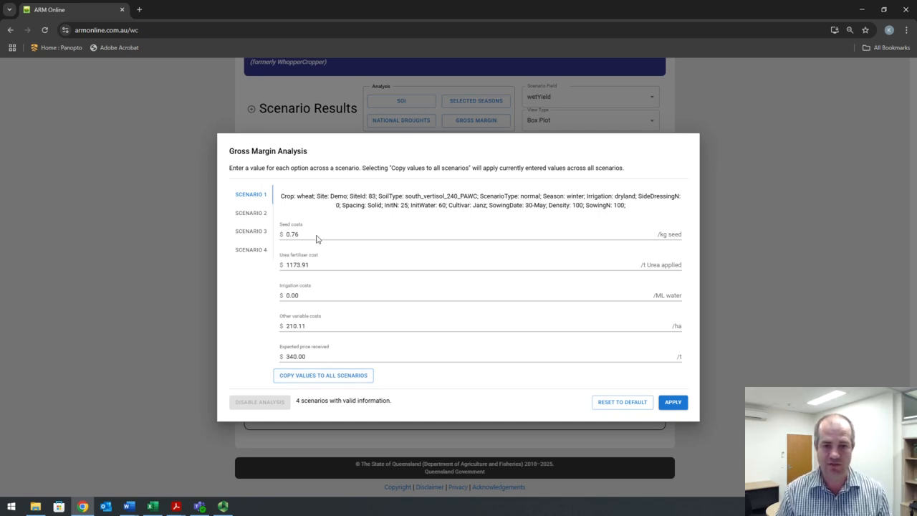
left_click(677, 410)
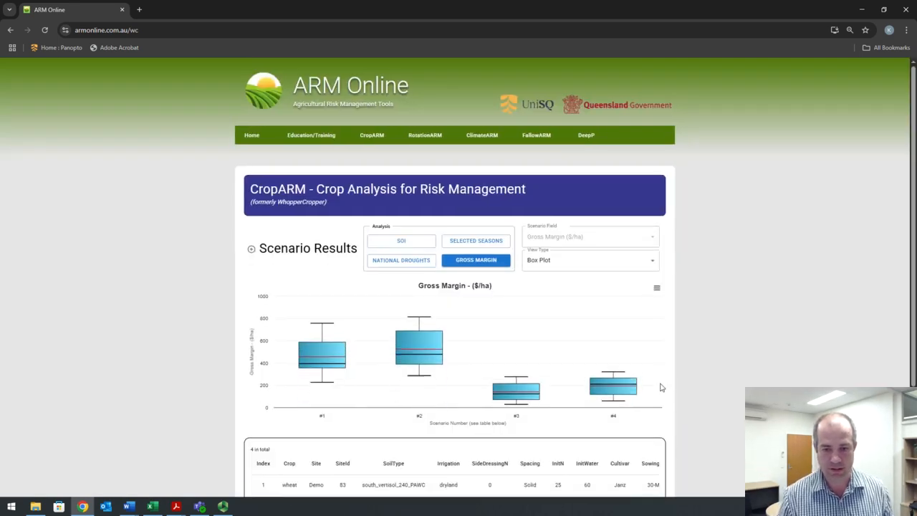
Step: Examine the gross margin percentiles of the four scenarios in the box plot above the results table
scroll(710, 339, "down", 1)
scroll(709, 339, "down", 2)
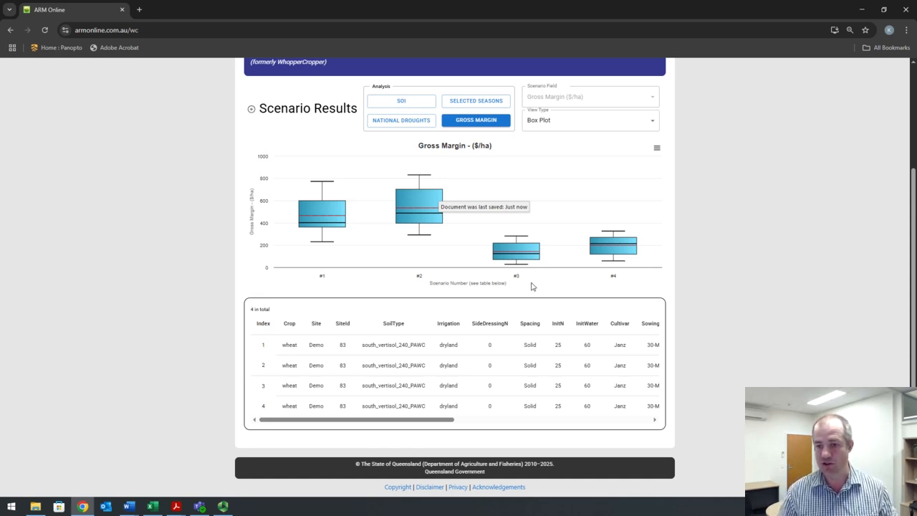
mouse_move(524, 260)
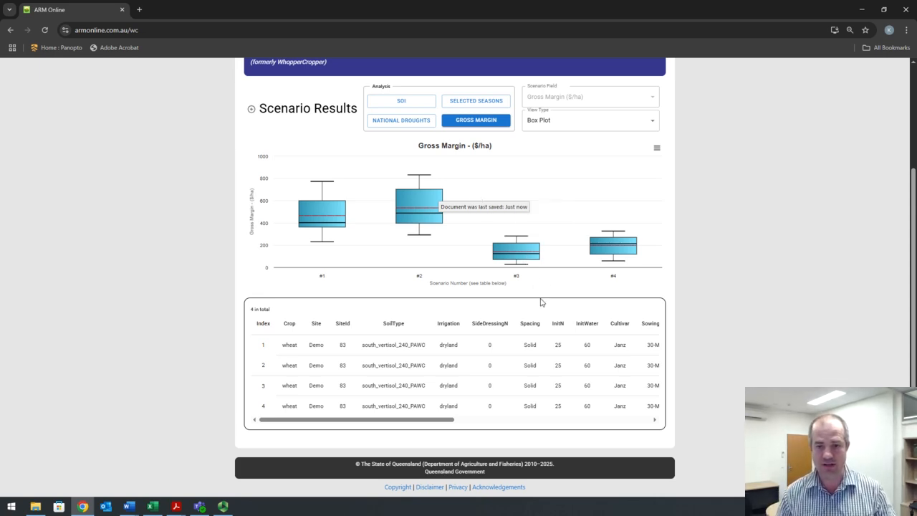
mouse_move(495, 255)
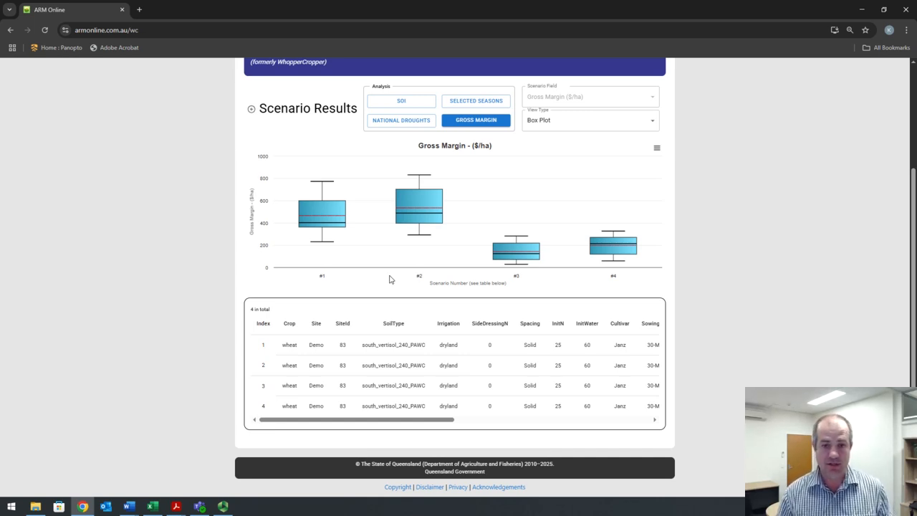
mouse_move(422, 202)
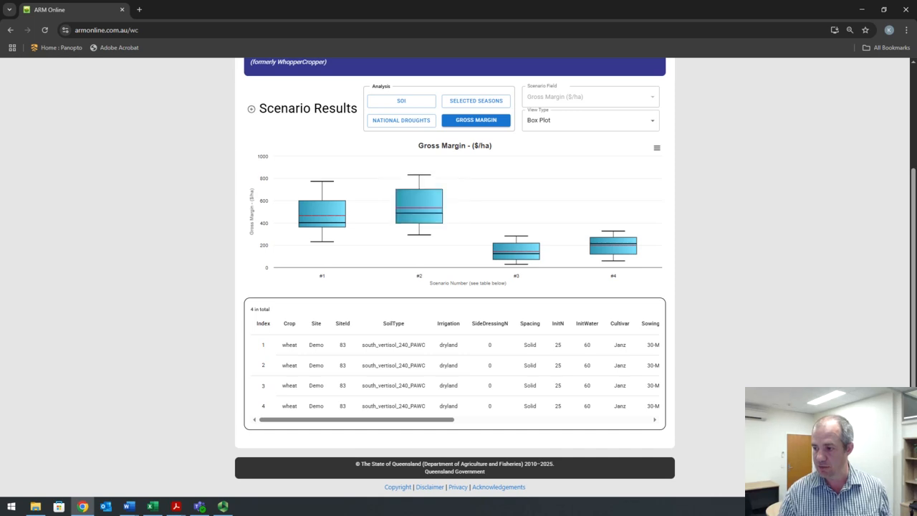
Step: Record good, median and poor gross margins in the Word booklet: Option 1 830.7, 488, 289.1; Option 2 281.6, 124.2, 25.6; Option 3 324.2, 213.7, 56.7
left_click(128, 506)
mouse_move(419, 209)
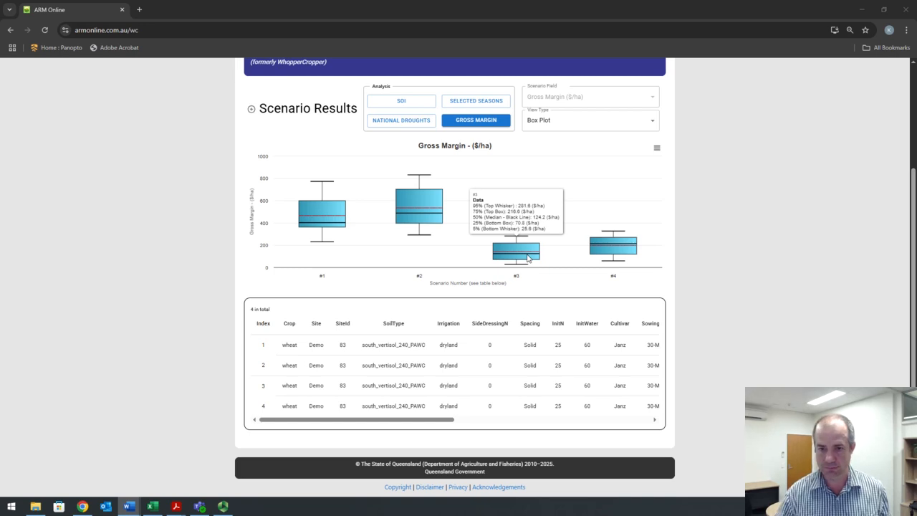
mouse_move(621, 244)
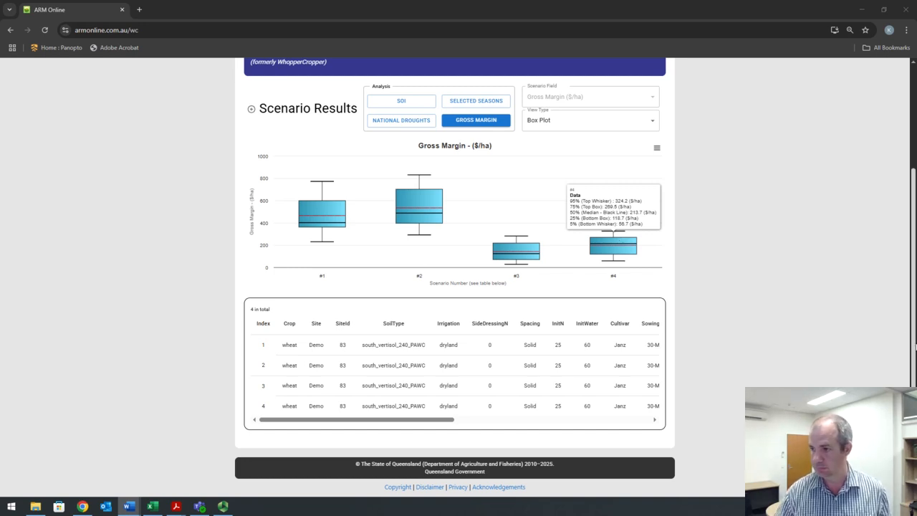
left_click_drag(916, 73, 353, 71)
left_click(467, 63)
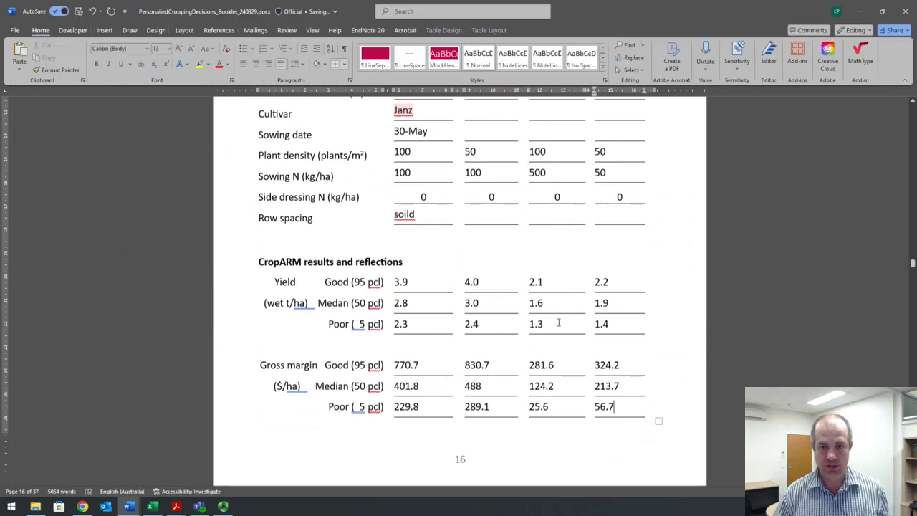
scroll(557, 324, "down", 1)
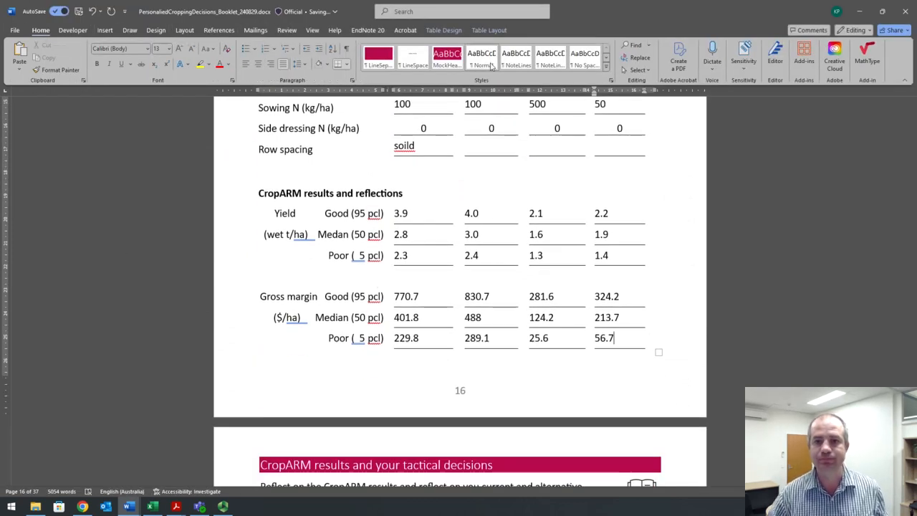
Step: Switch back to the CropARM scenario results and review the gross margin box plot with its scenario table
left_click_drag(588, 4, 916, 7)
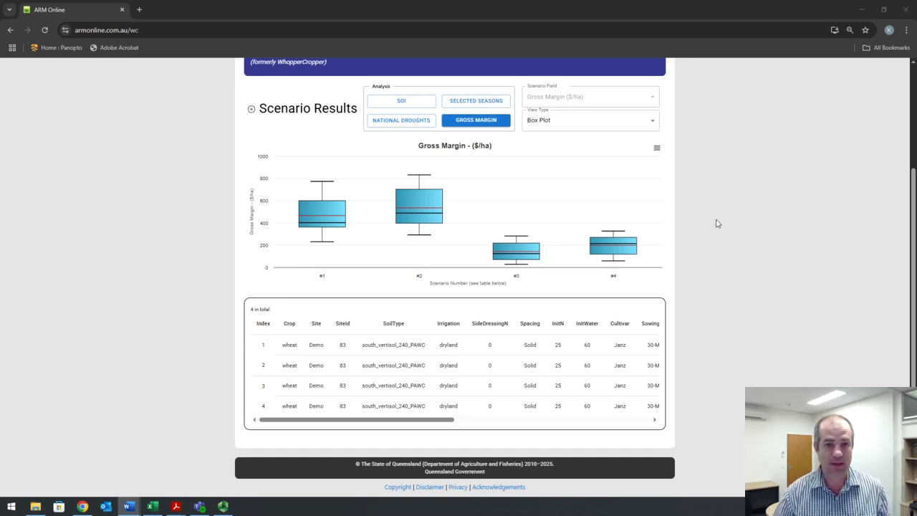
scroll(636, 201, "up", 2)
scroll(682, 320, "down", 2)
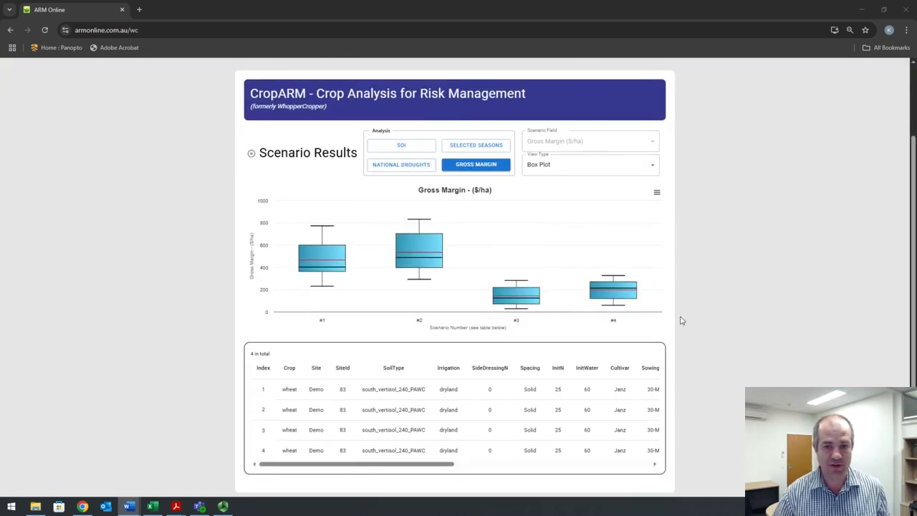
scroll(682, 320, "up", 1)
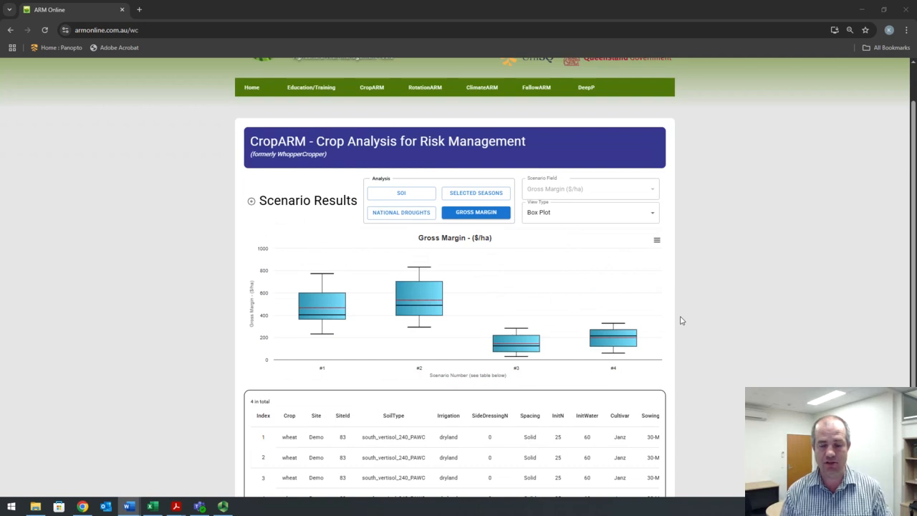